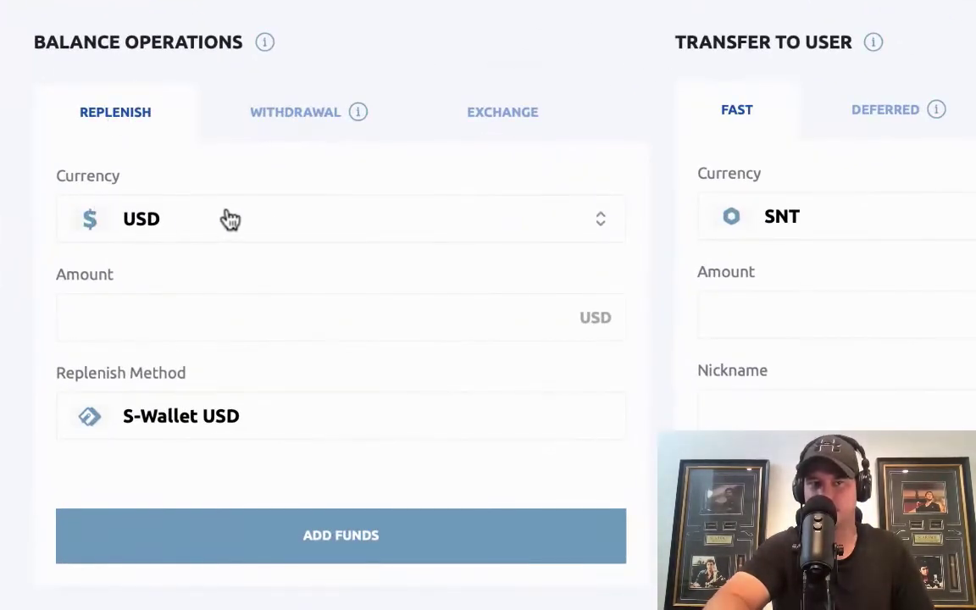
Enter 180 as the replenishment amount with S-Wallet USD as the method.
{"action": "left_click", "coordinate": [133, 311]}
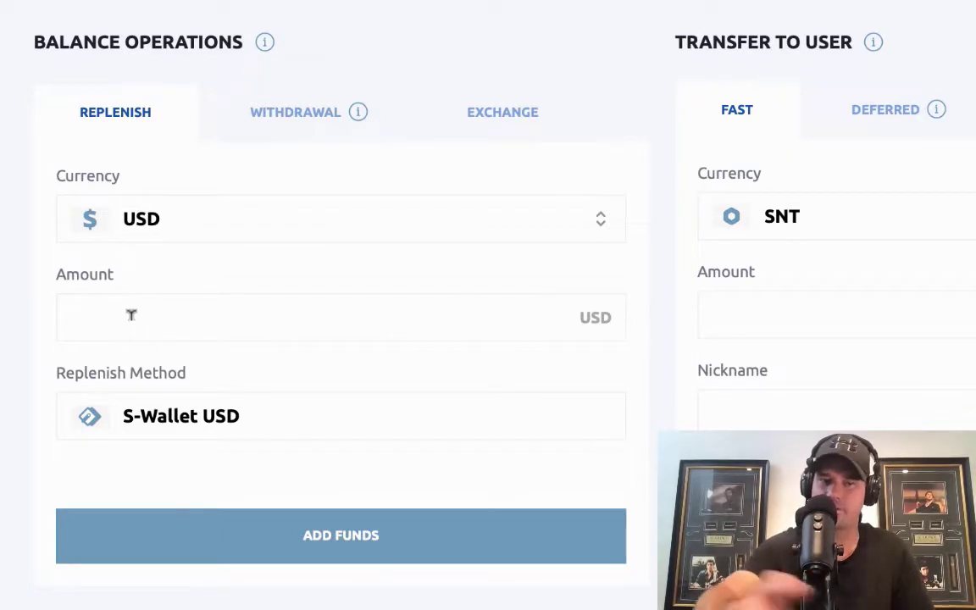
{"action": "type", "text": "180"}
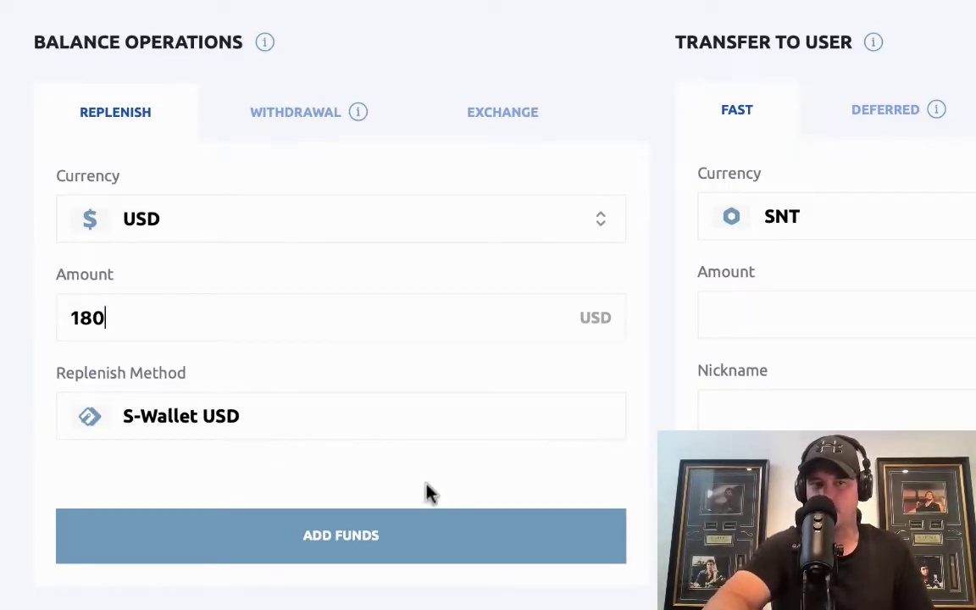
Submit the 180 USD top-up, sign in with the saved S-Wallet login and request the Telegram code.
{"action": "left_click", "coordinate": [320, 545]}
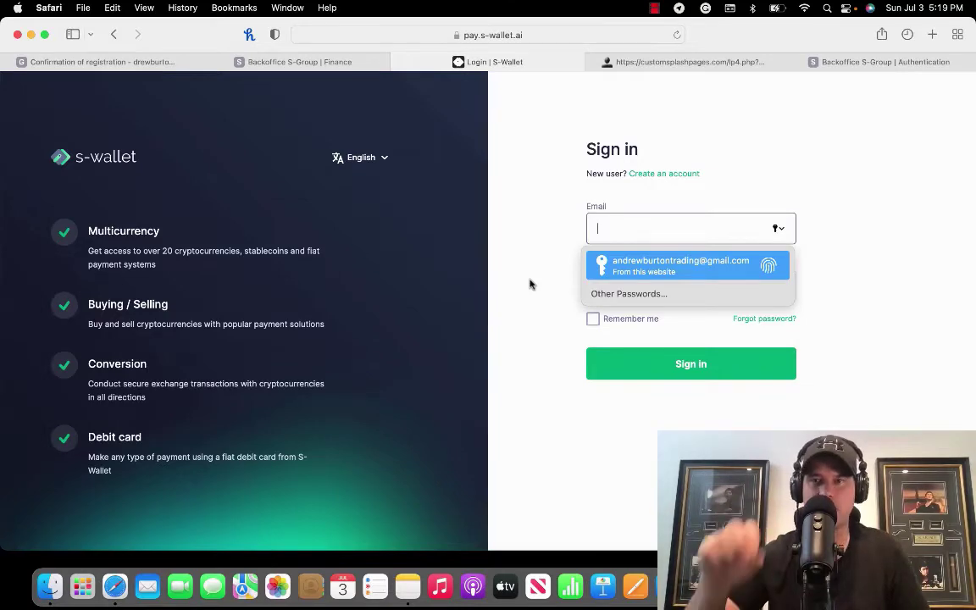
{"action": "left_click", "coordinate": [327, 61]}
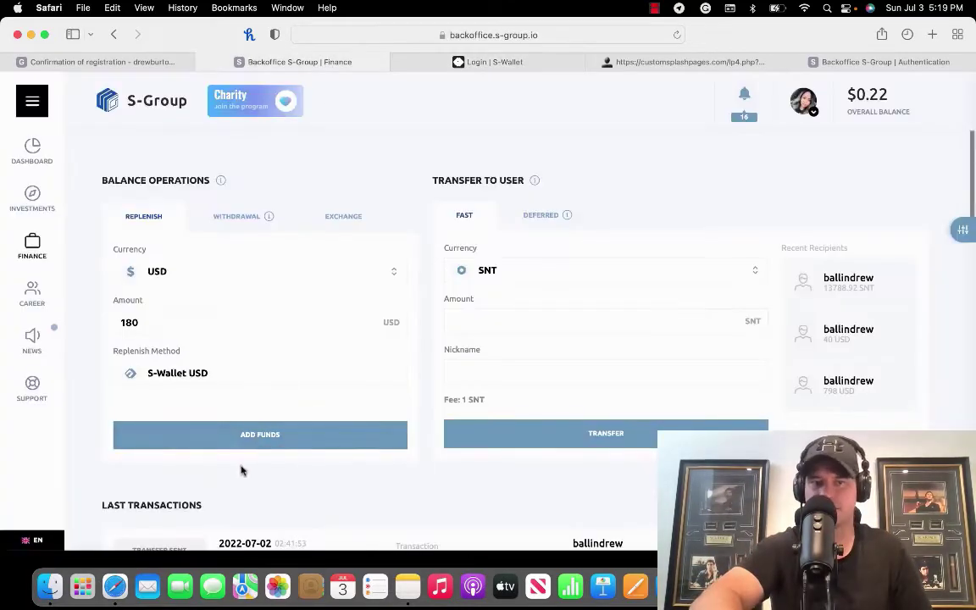
{"action": "left_click", "coordinate": [500, 62]}
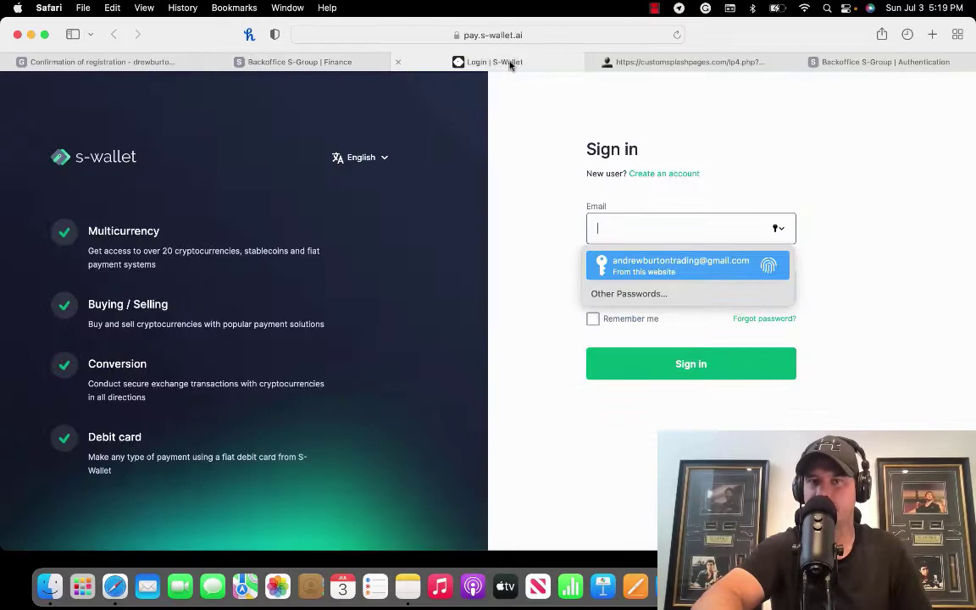
{"action": "left_click", "coordinate": [688, 268]}
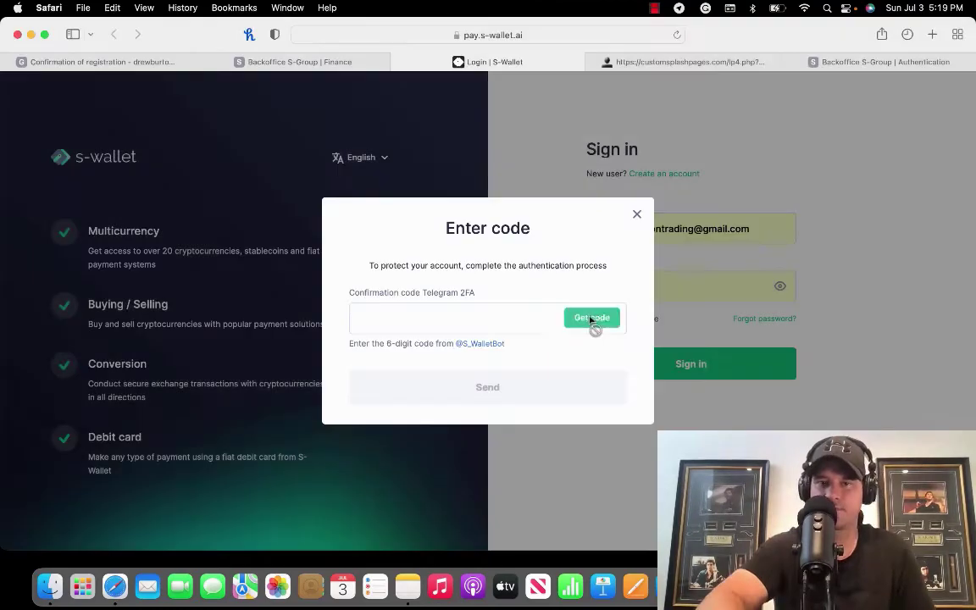
{"action": "left_click", "coordinate": [592, 322]}
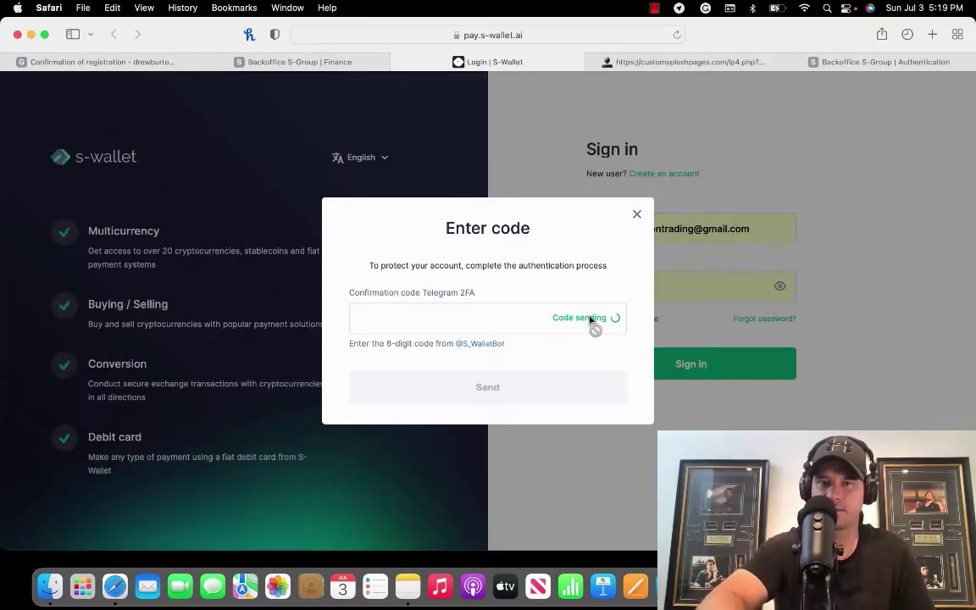
In Telegram, select the newest login confirmation code in the S-Wallet Bot chat.
{"action": "key", "text": "super+Tab"}
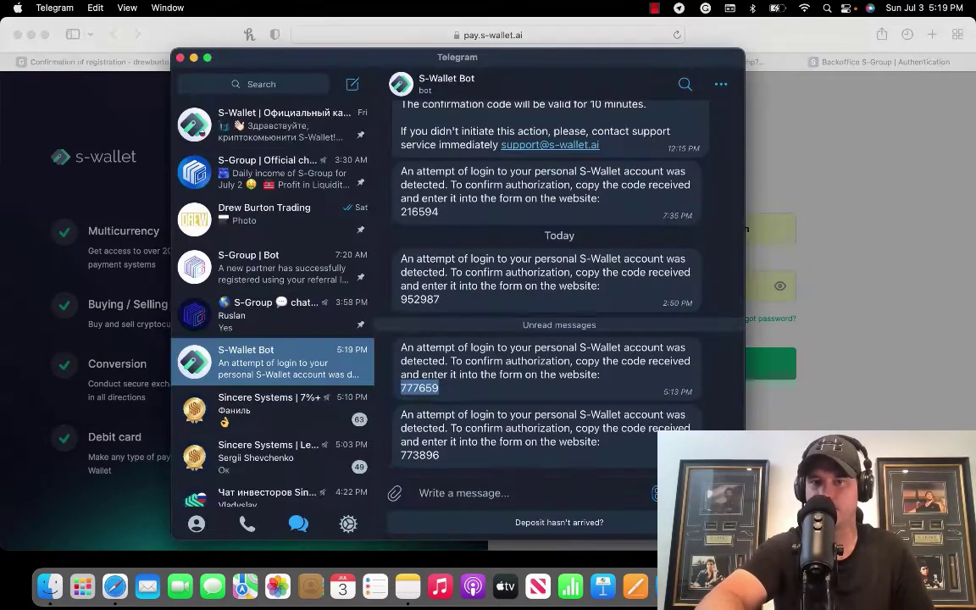
{"action": "left_click_drag", "start_coordinate": [441, 455], "coordinate": [405, 453]}
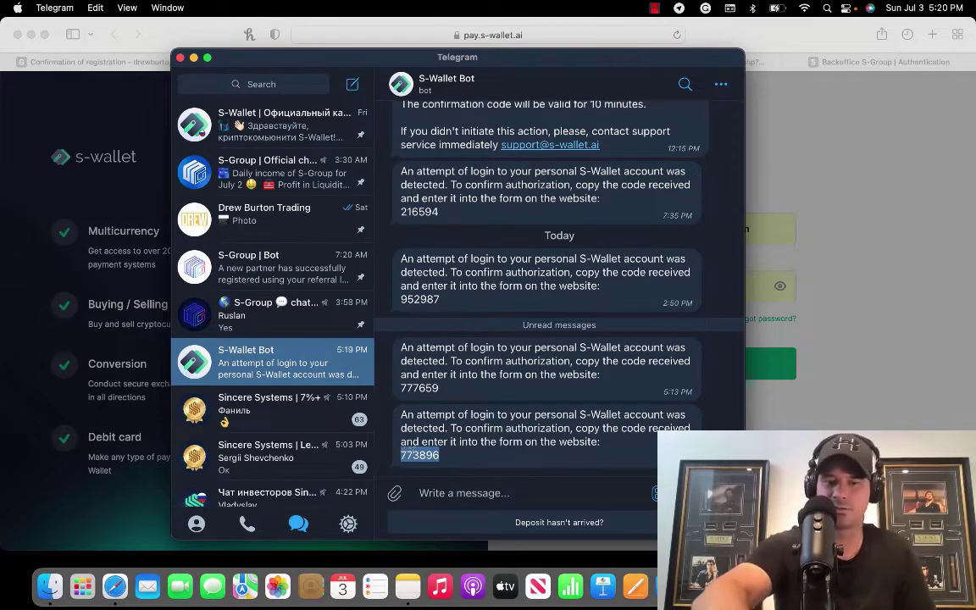
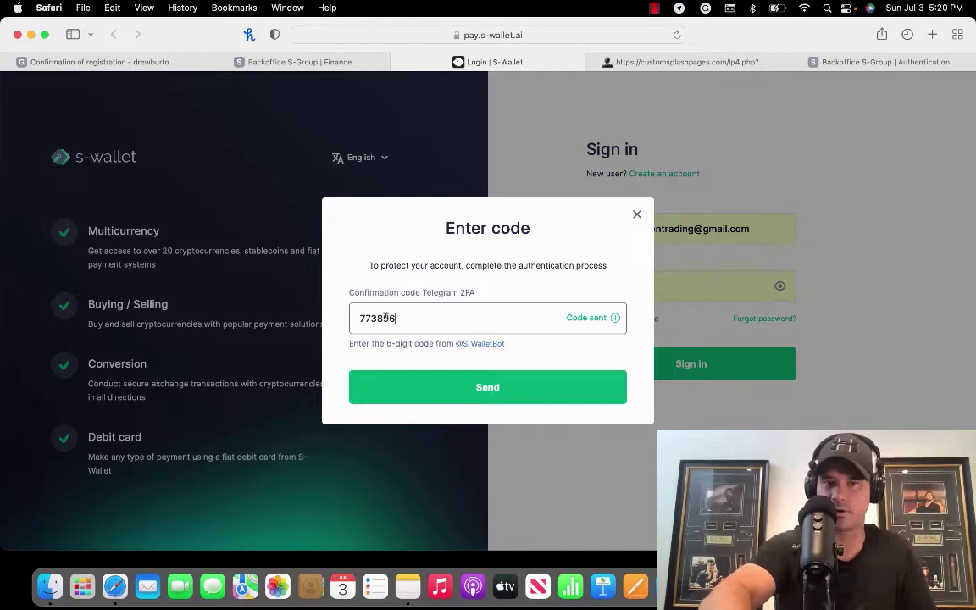
Submit the Telegram 2FA code in S-Wallet and pay the 180 USD S-Group top-up.
{"action": "left_click", "coordinate": [486, 394]}
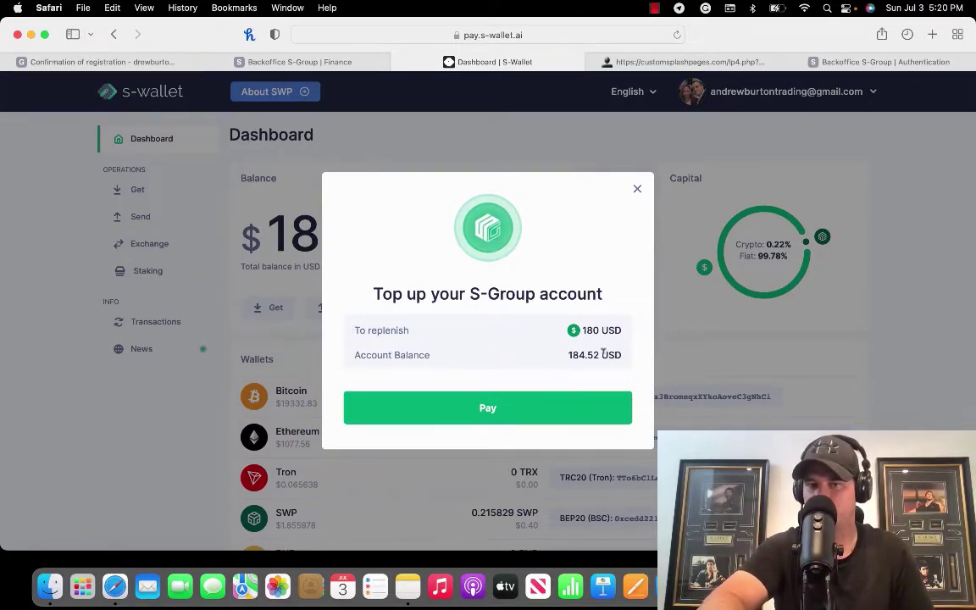
{"action": "left_click", "coordinate": [501, 409]}
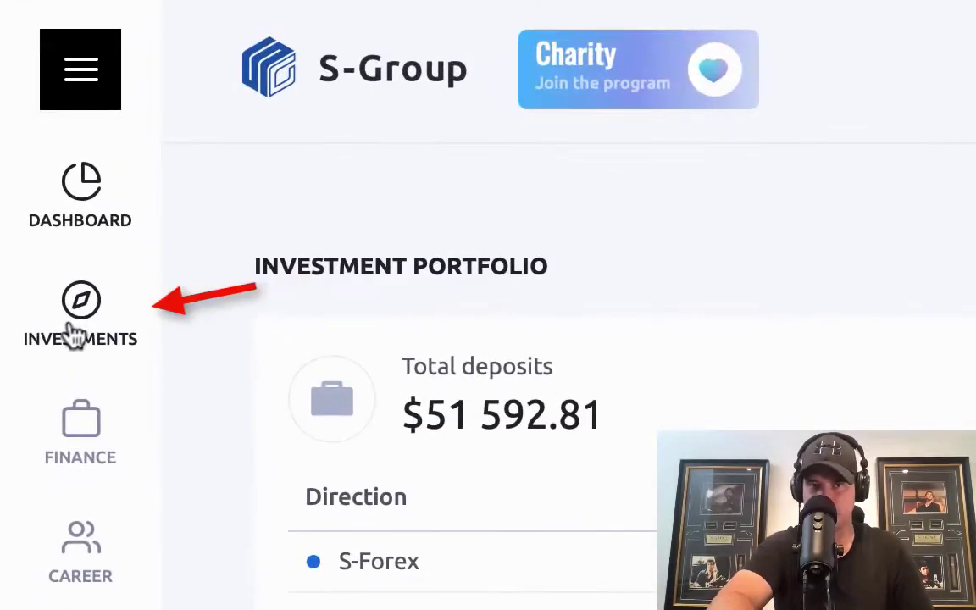
On Investments, check the $180.22 balance by currency, pick the 50/50% plan, then go to Google.
{"action": "left_click", "coordinate": [72, 330]}
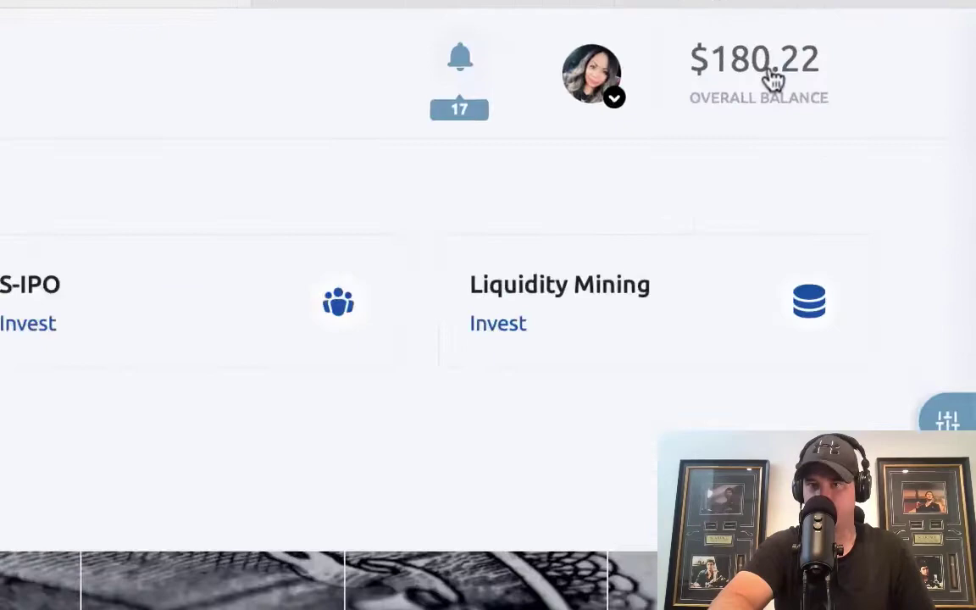
{"action": "left_click", "coordinate": [883, 104]}
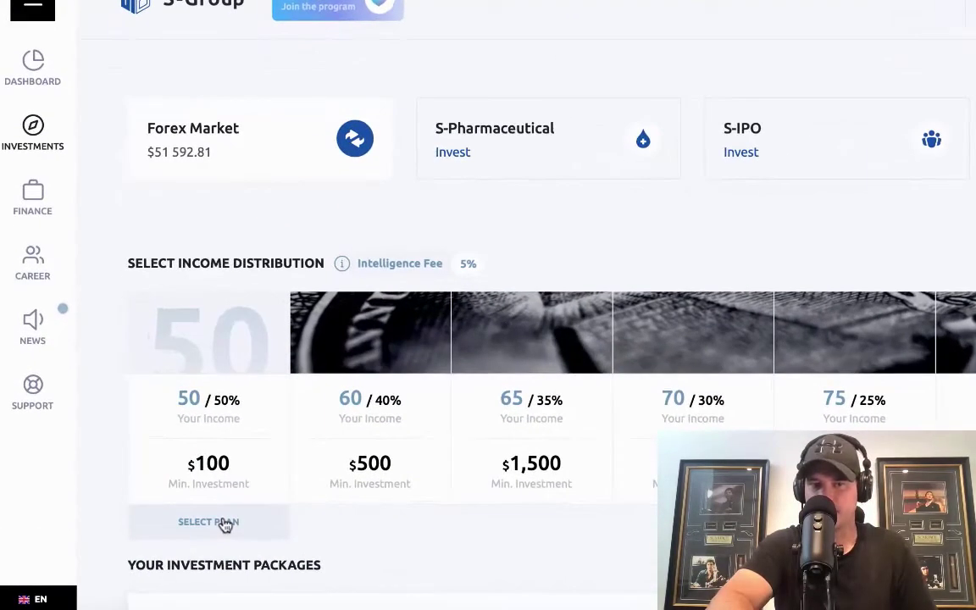
{"action": "left_click", "coordinate": [225, 523]}
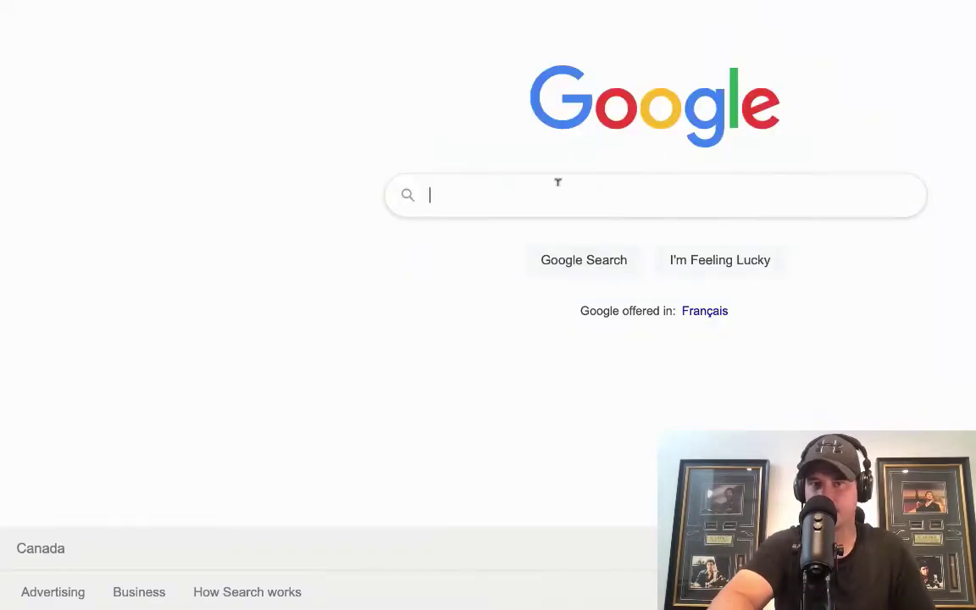
{"action": "left_click", "coordinate": [557, 192]}
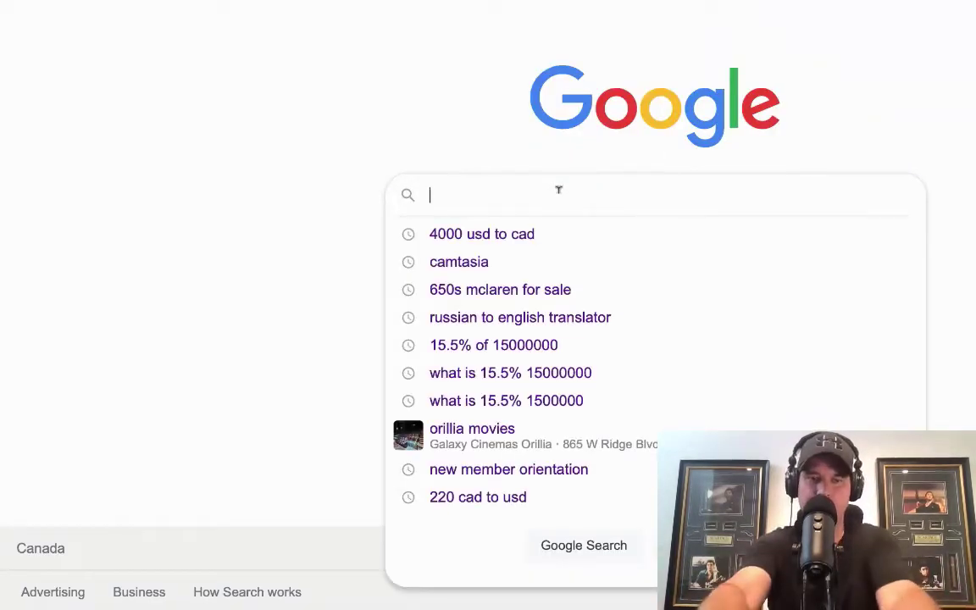
Calculate 180 - 5% in Google Search, giving 171.
{"action": "type", "text": "180 - 5"}
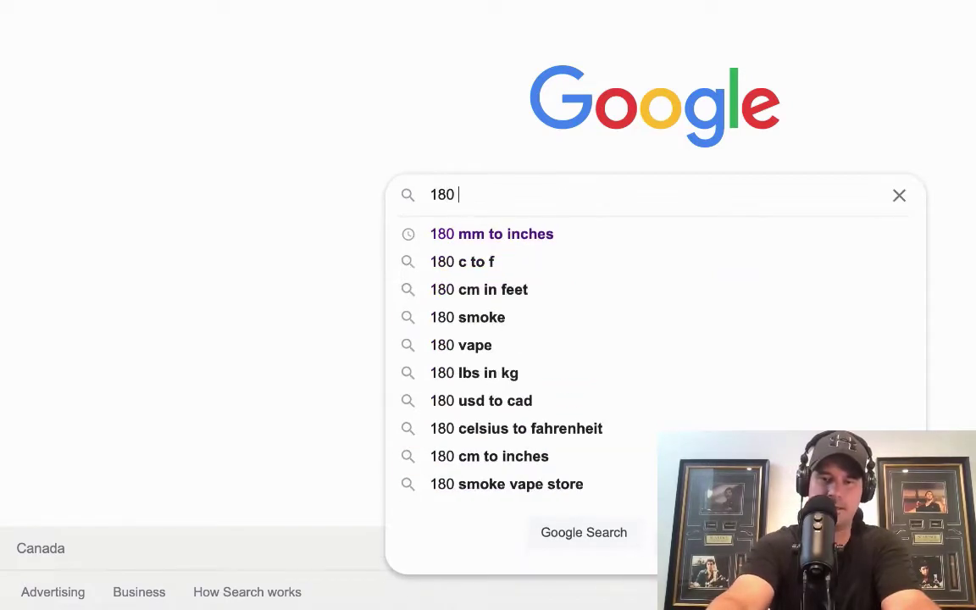
{"action": "type", "text": "%"}
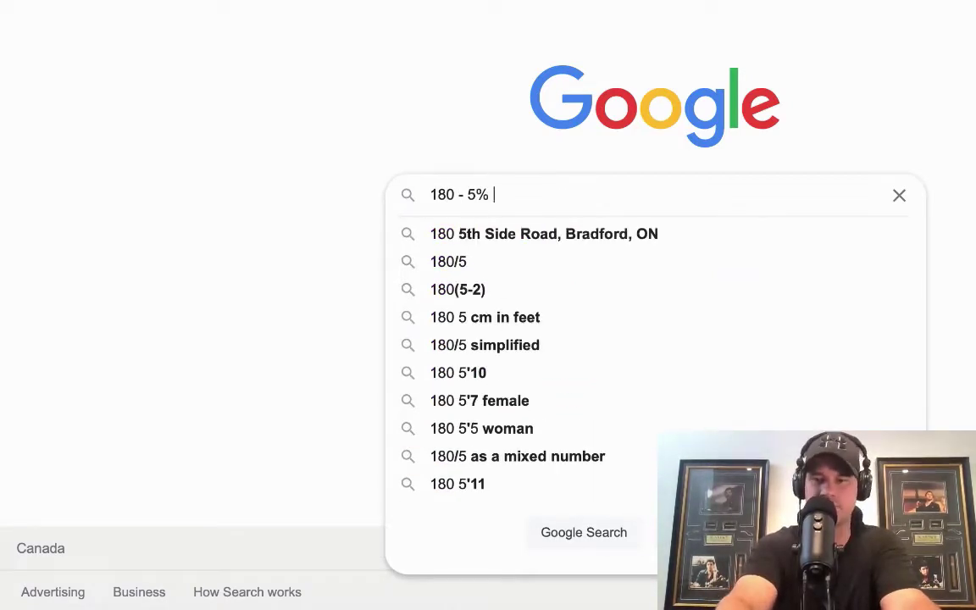
{"action": "key", "text": "Return"}
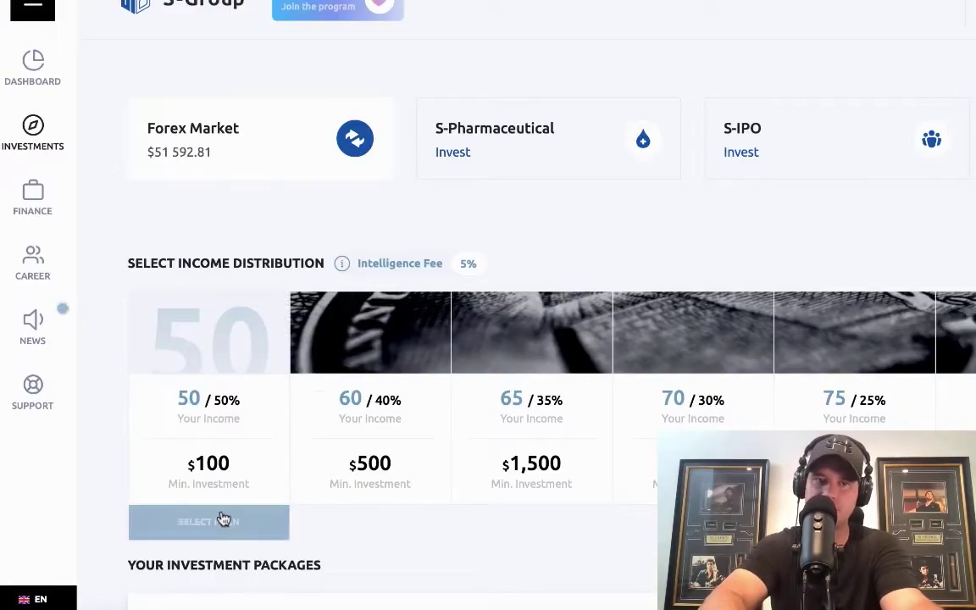
Invest 171 in the 50/50% plan, paying the $179.55 total from Balance USD.
{"action": "left_click", "coordinate": [260, 522]}
{"action": "left_click_drag", "start_coordinate": [491, 316], "coordinate": [388, 305]}
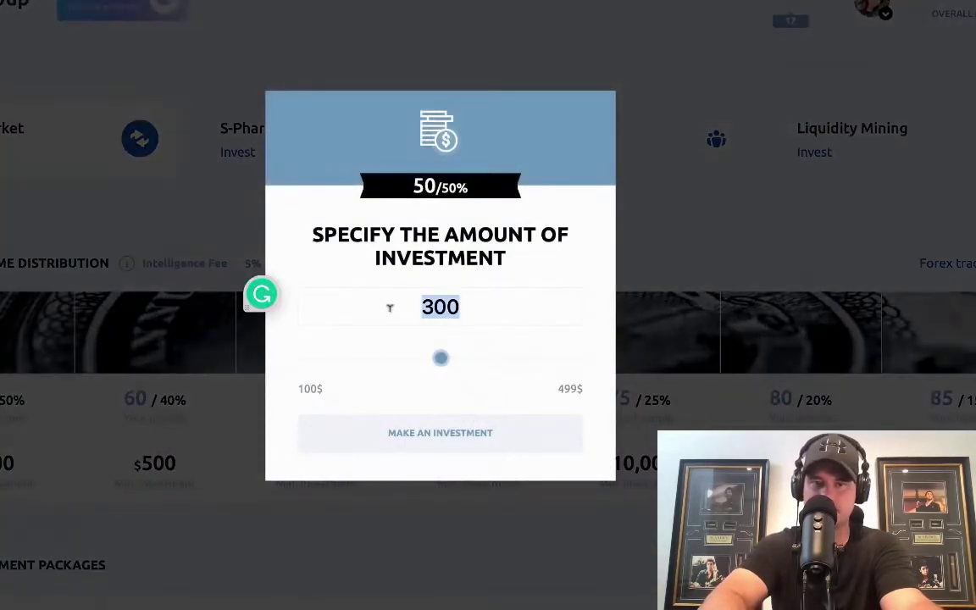
{"action": "type", "text": "171"}
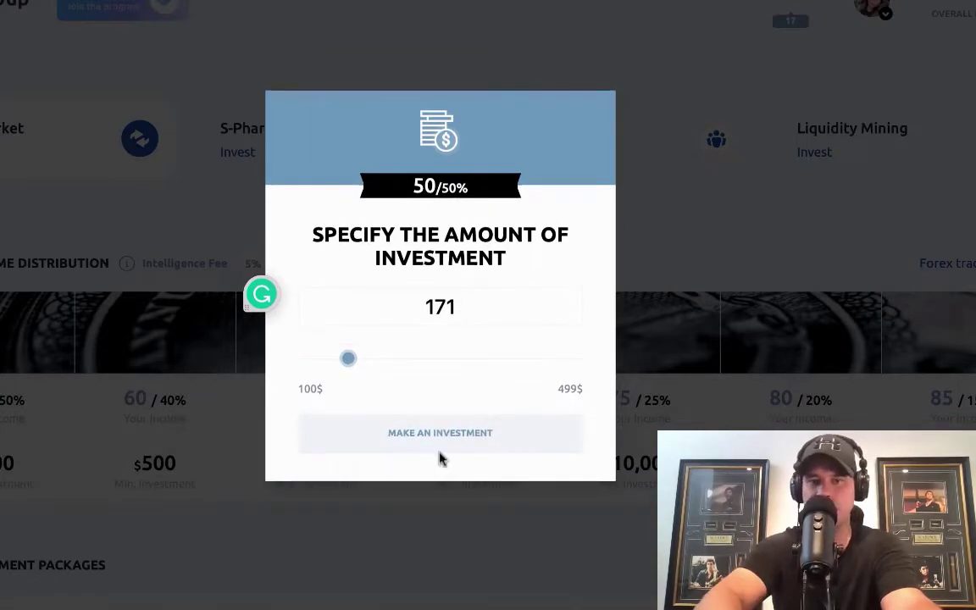
{"action": "left_click", "coordinate": [434, 440]}
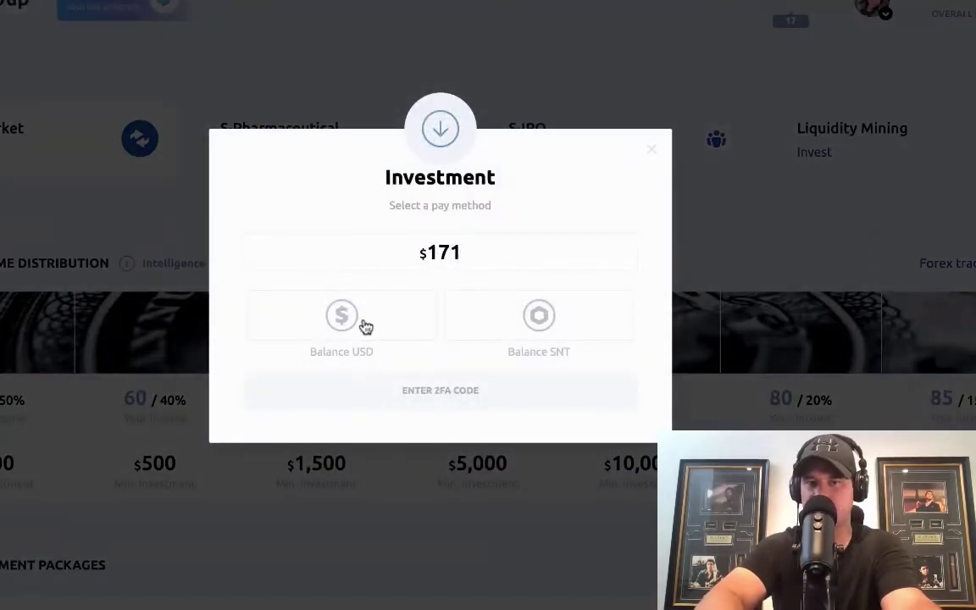
{"action": "left_click", "coordinate": [349, 319]}
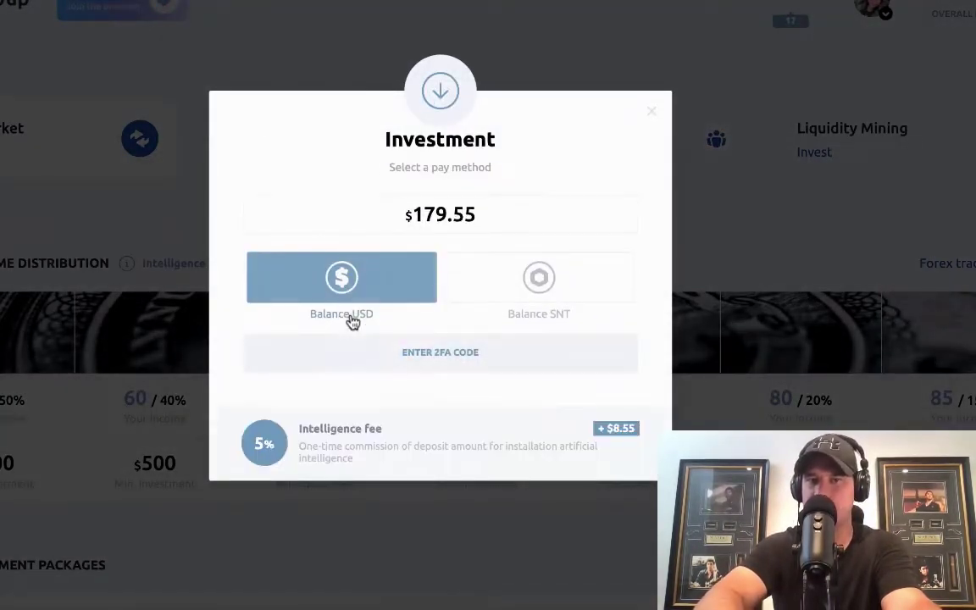
Request a Telegram confirmation code, enter it, and confirm the Forex investment.
{"action": "left_click", "coordinate": [462, 359]}
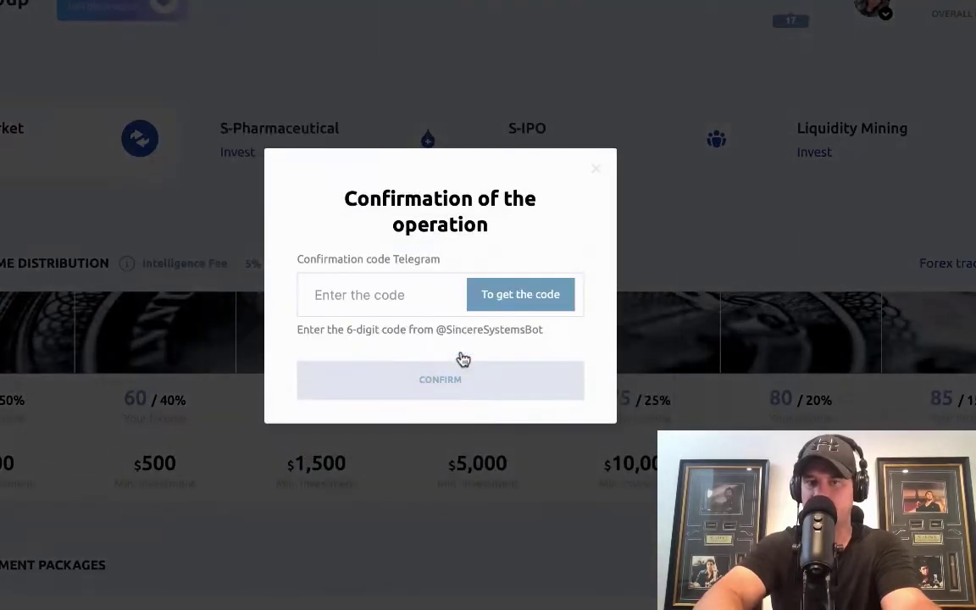
{"action": "left_click", "coordinate": [523, 295]}
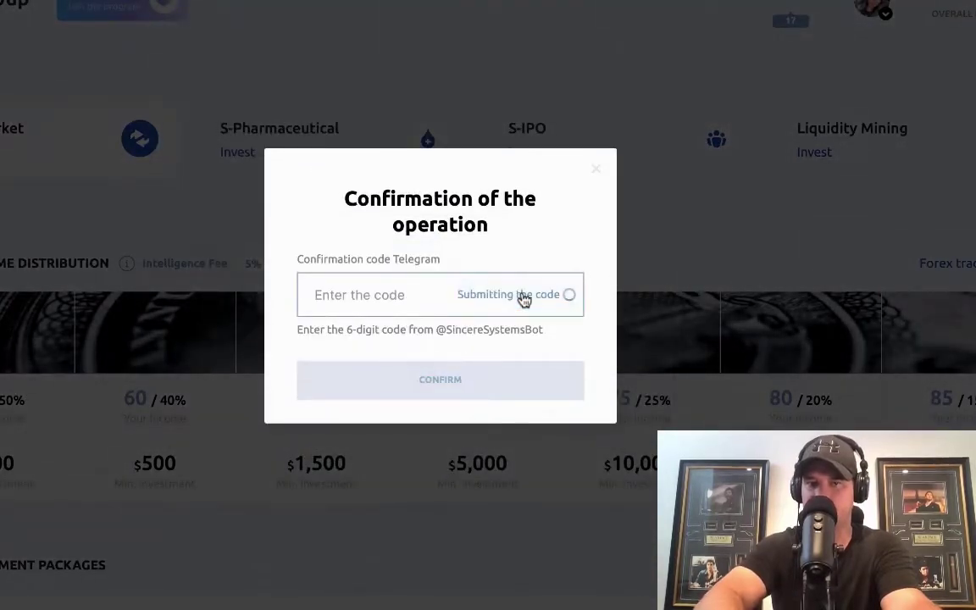
{"action": "left_click", "coordinate": [366, 293]}
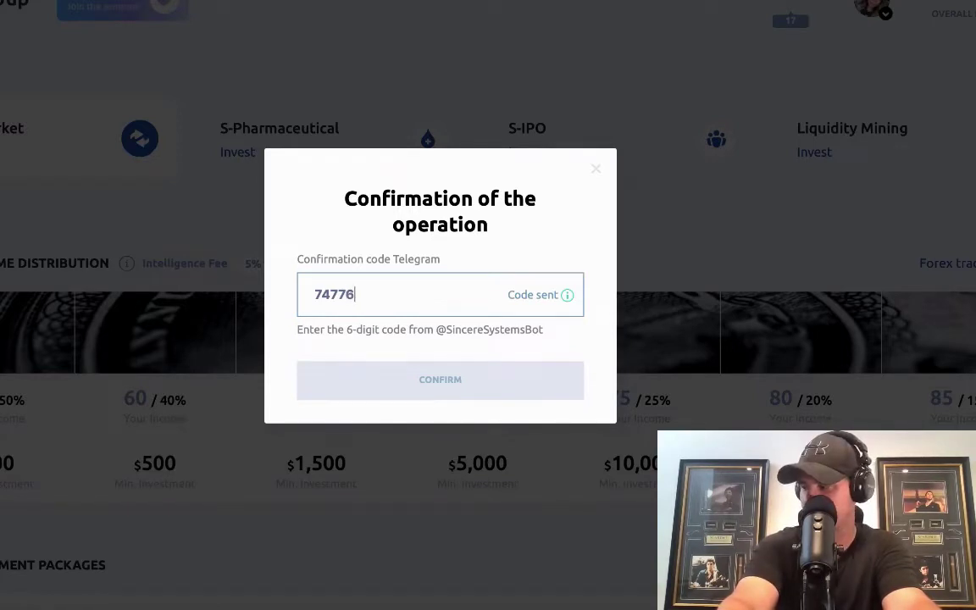
{"action": "type", "text": "9"}
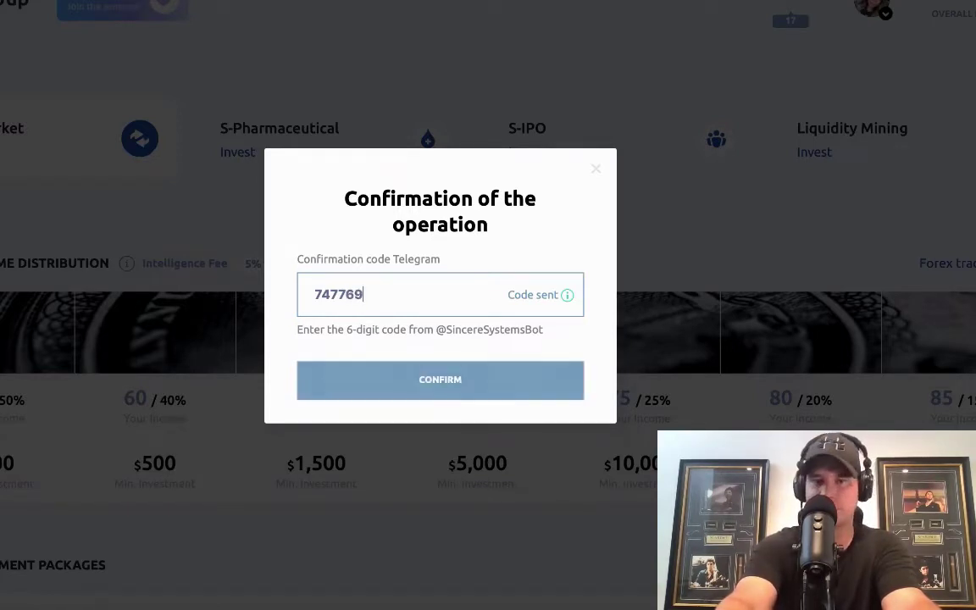
{"action": "left_click", "coordinate": [449, 388]}
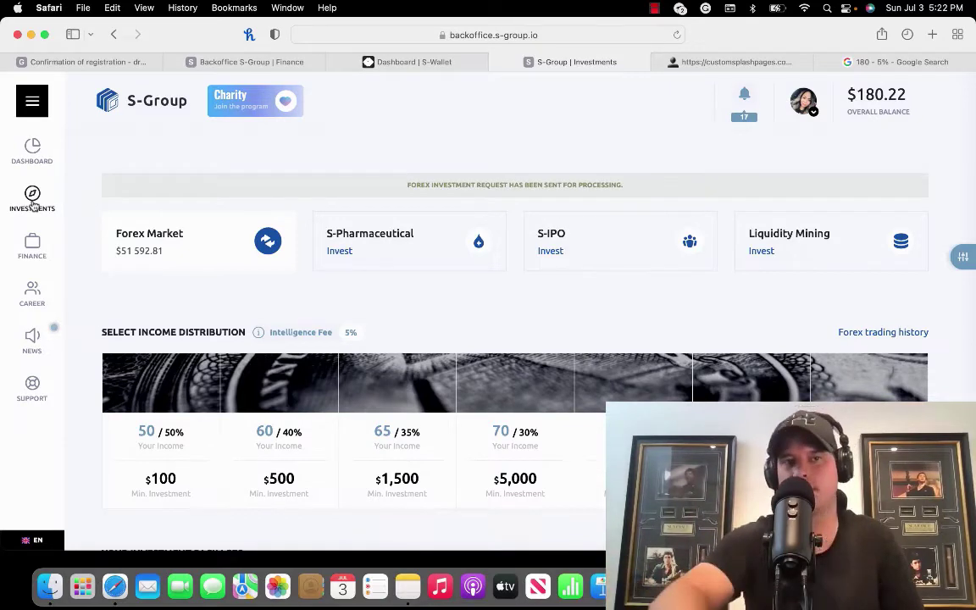
Reload Investments and scroll down to see the new $171 package dated 2022-07-03.
{"action": "left_click", "coordinate": [32, 197]}
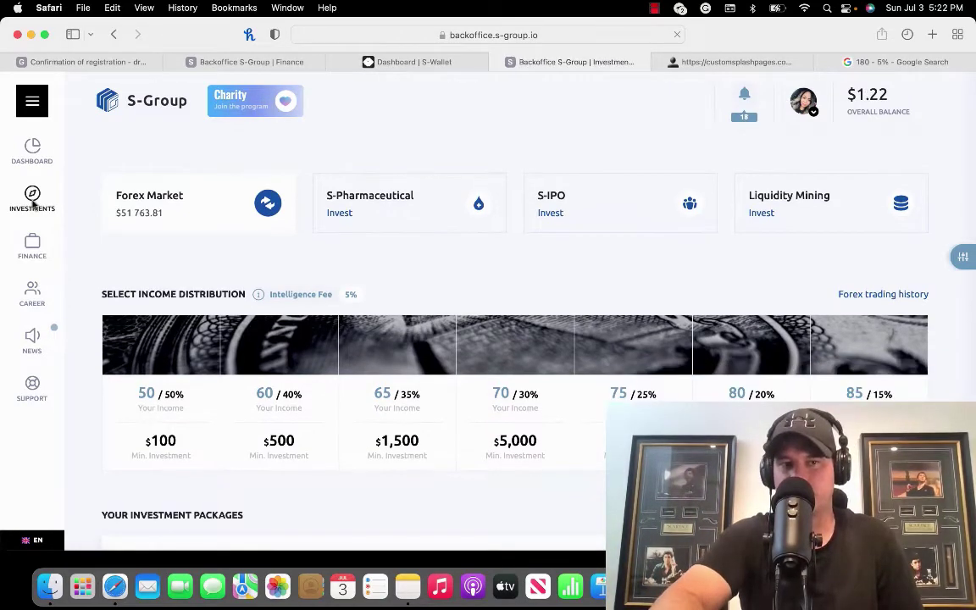
{"action": "scroll", "coordinate": [100, 282], "scroll_direction": "down", "scroll_amount": 8}
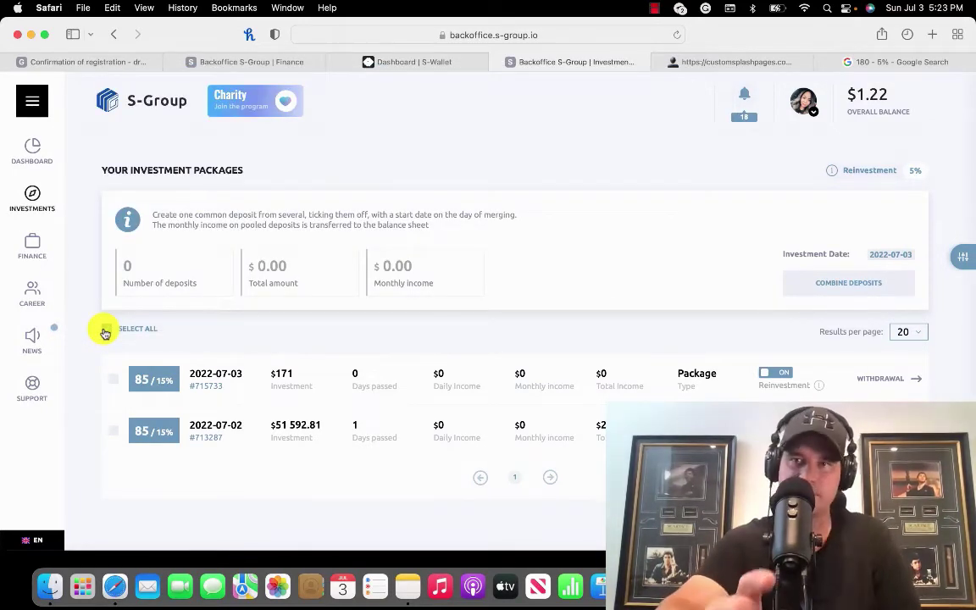
Tick SELECT ALL so both Forex packages are selected: 2 deposits totalling $51,763.81.
{"action": "left_click", "coordinate": [106, 329]}
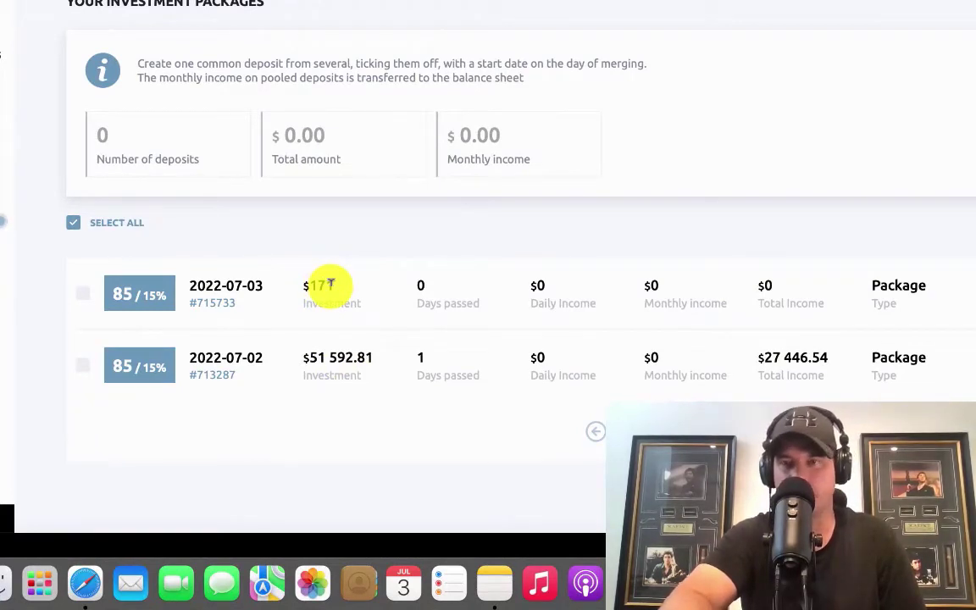
{"action": "left_click", "coordinate": [74, 224]}
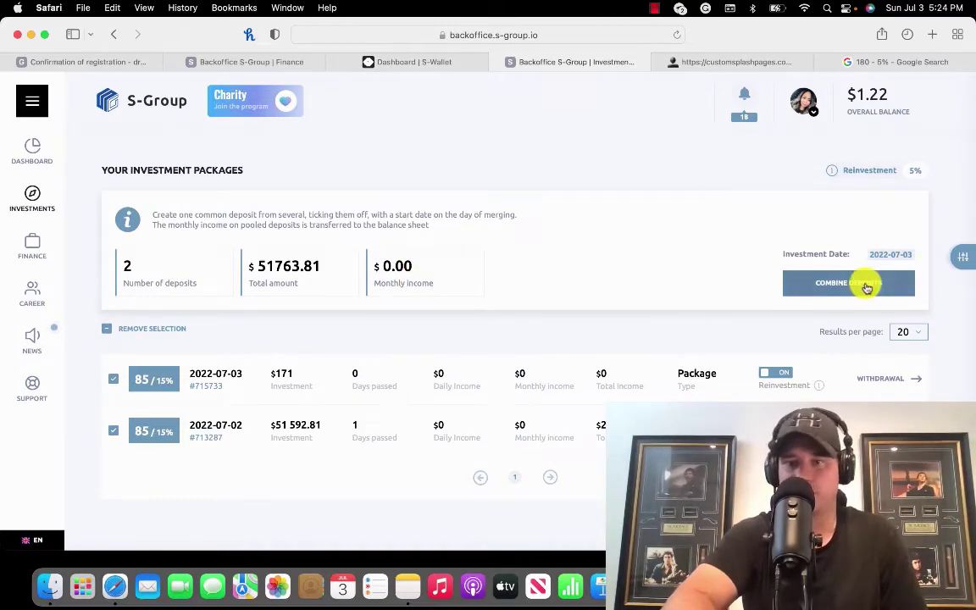
Combine the deposits, then reload Investments to see the single $51,763.81 package.
{"action": "left_click", "coordinate": [829, 286]}
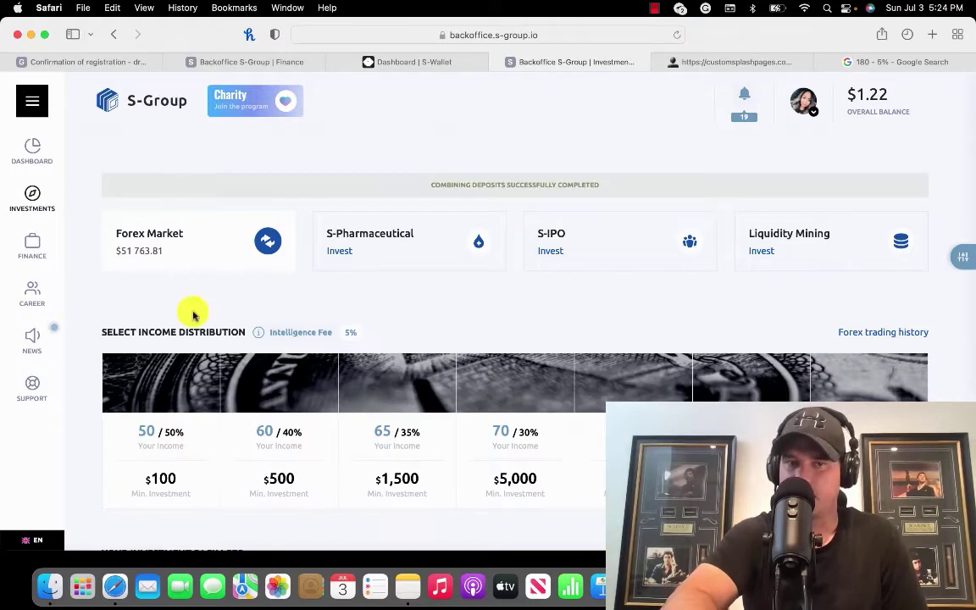
{"action": "left_click", "coordinate": [39, 195]}
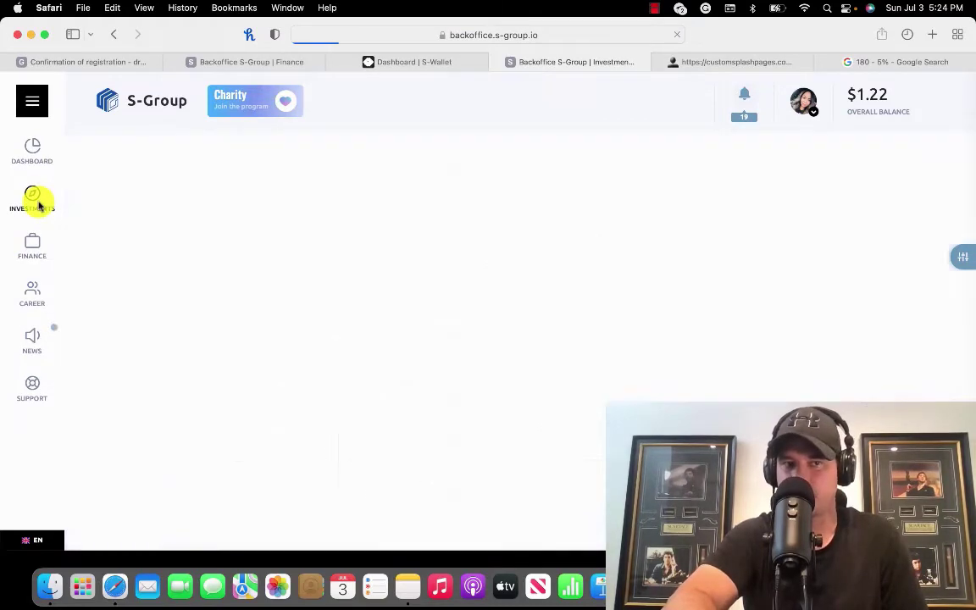
{"action": "scroll", "coordinate": [222, 333], "scroll_direction": "down", "scroll_amount": 5}
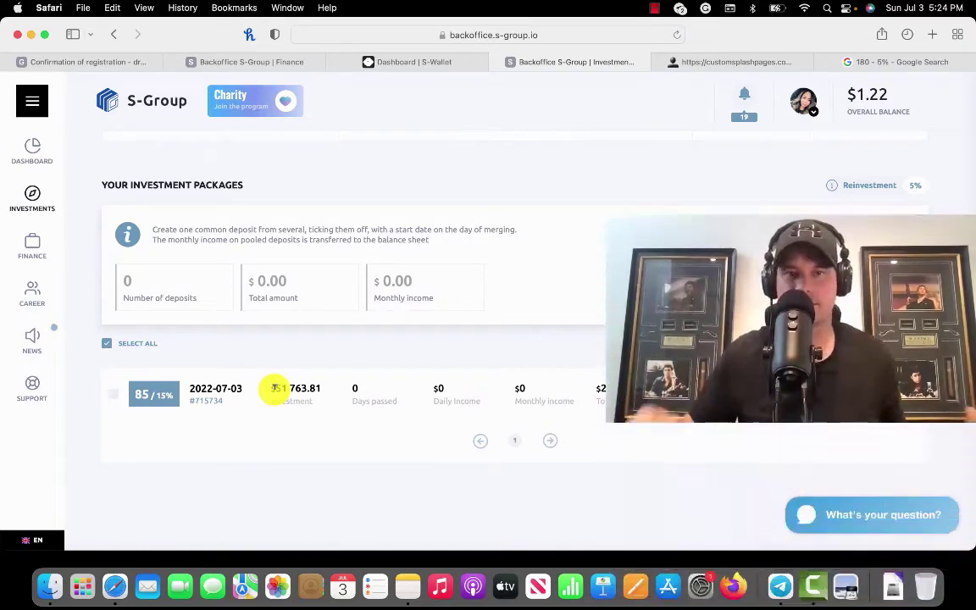
{"action": "scroll", "coordinate": [275, 388], "scroll_direction": "up", "scroll_amount": 8}
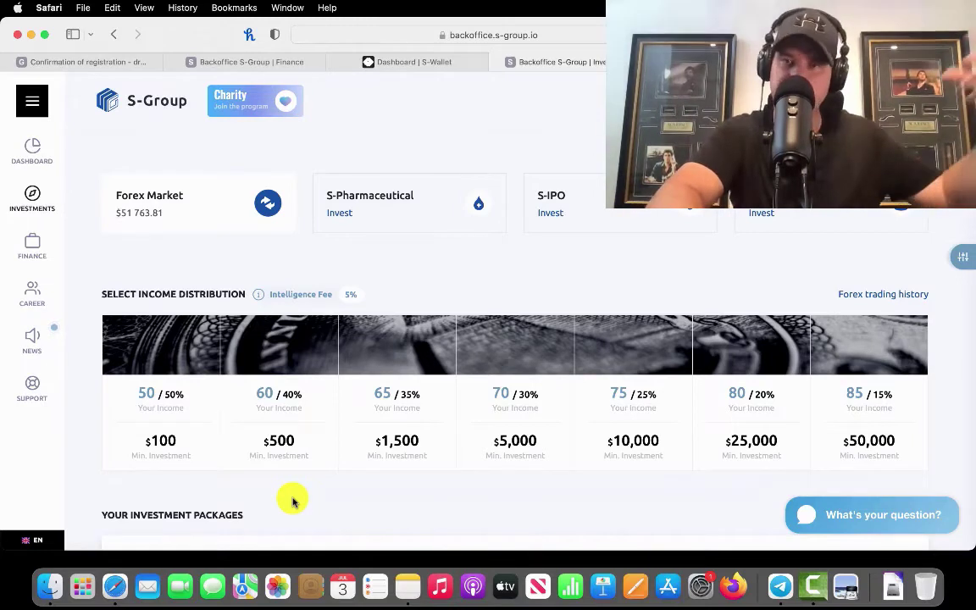
{"action": "mouse_move", "coordinate": [297, 388]}
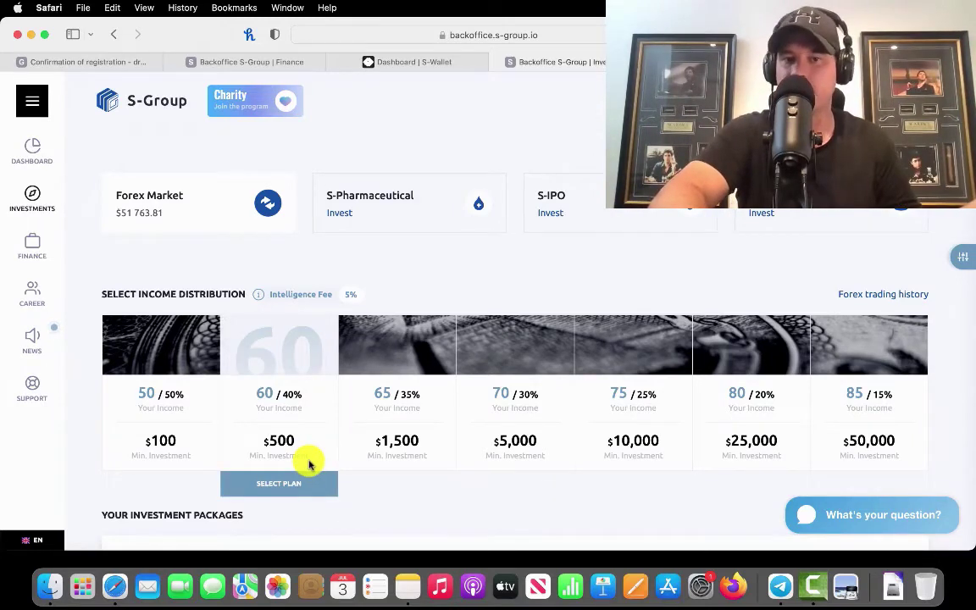
{"action": "mouse_move", "coordinate": [159, 446]}
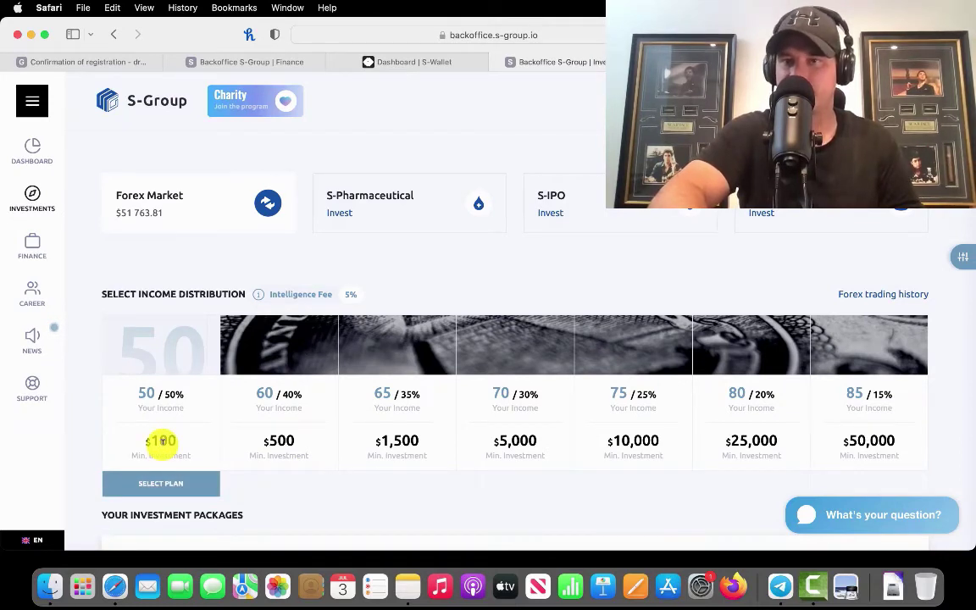
{"action": "mouse_move", "coordinate": [541, 450]}
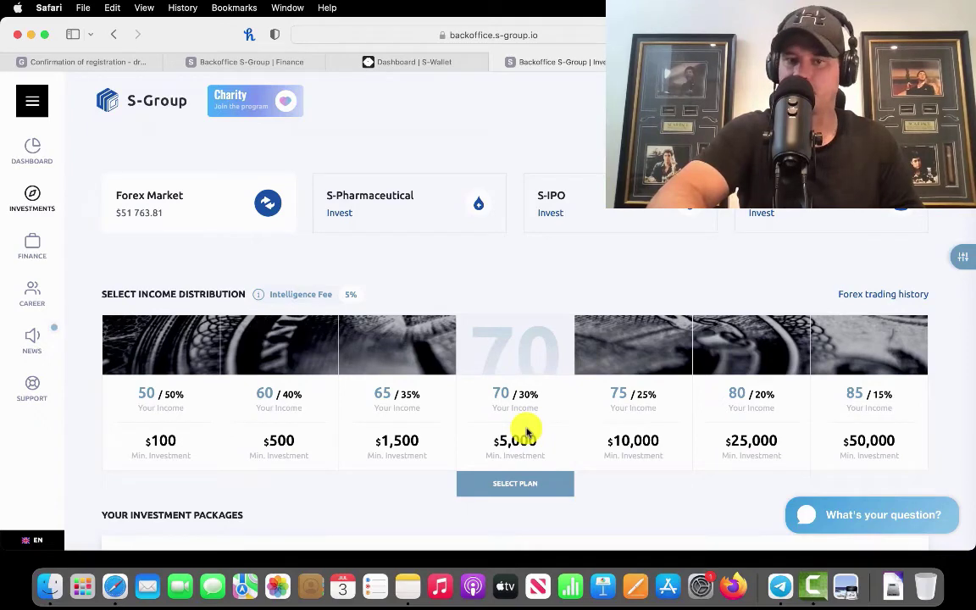
{"action": "mouse_move", "coordinate": [206, 462]}
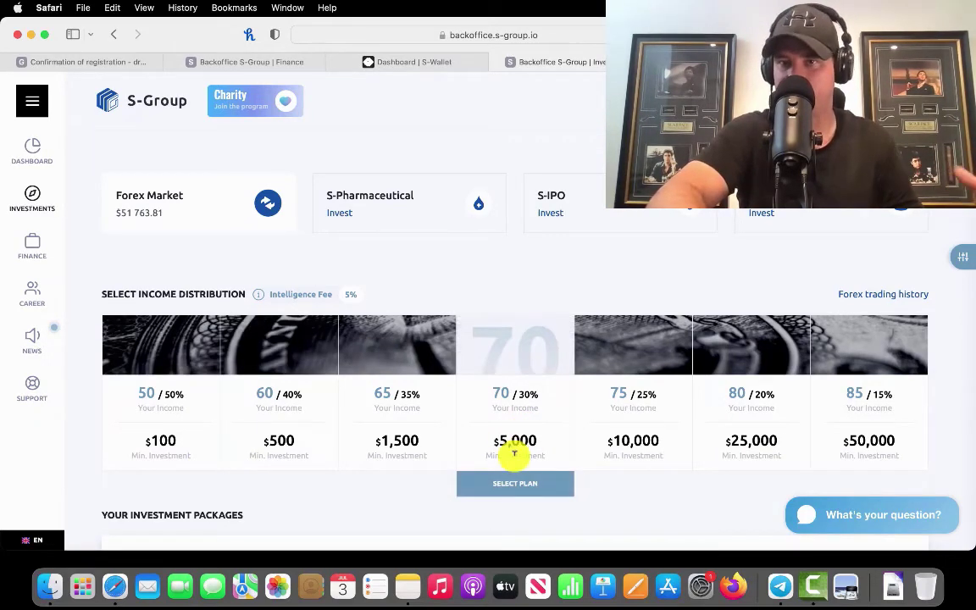
{"action": "scroll", "coordinate": [498, 517], "scroll_direction": "down", "scroll_amount": 5}
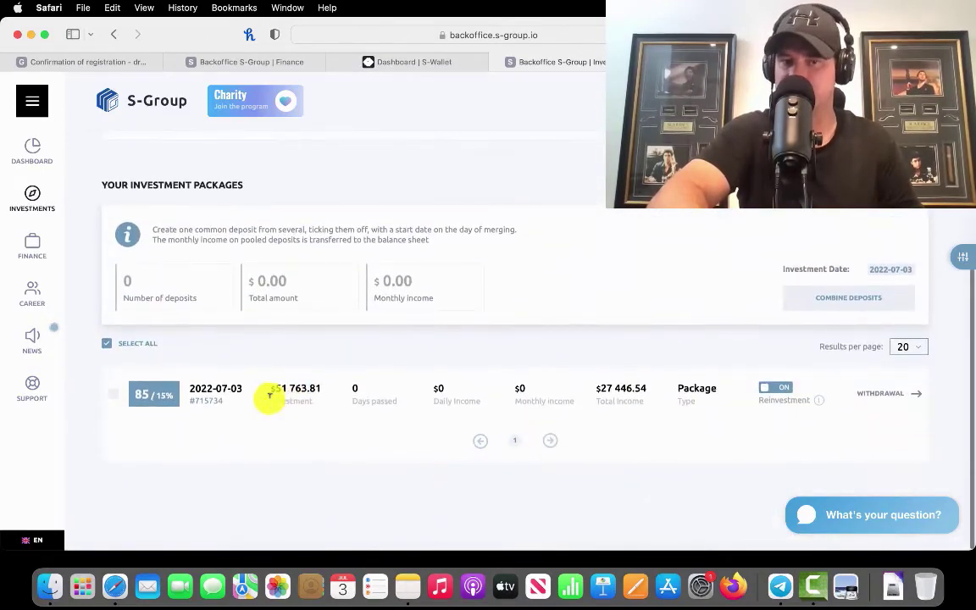
{"action": "scroll", "coordinate": [392, 364], "scroll_direction": "up", "scroll_amount": 5}
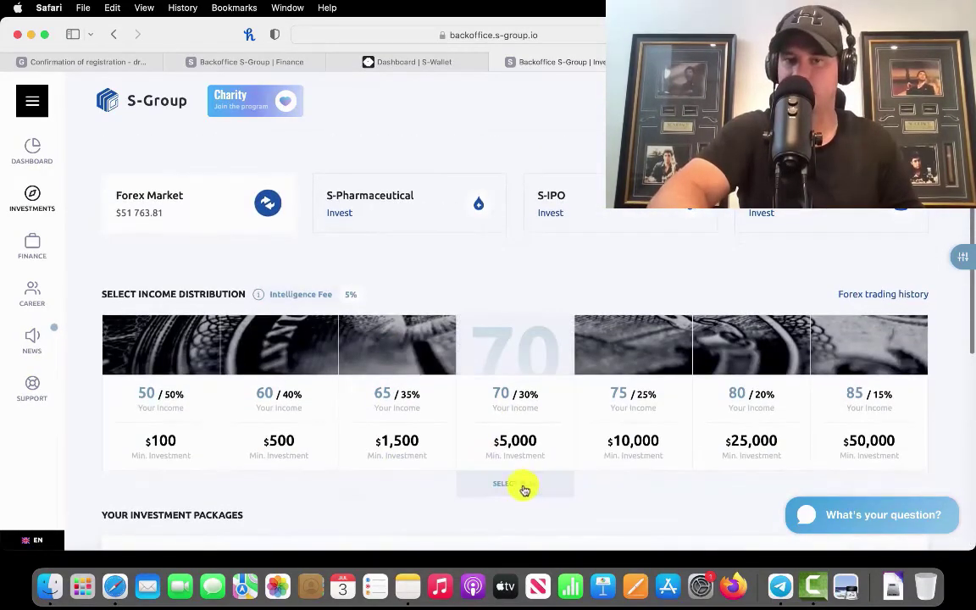